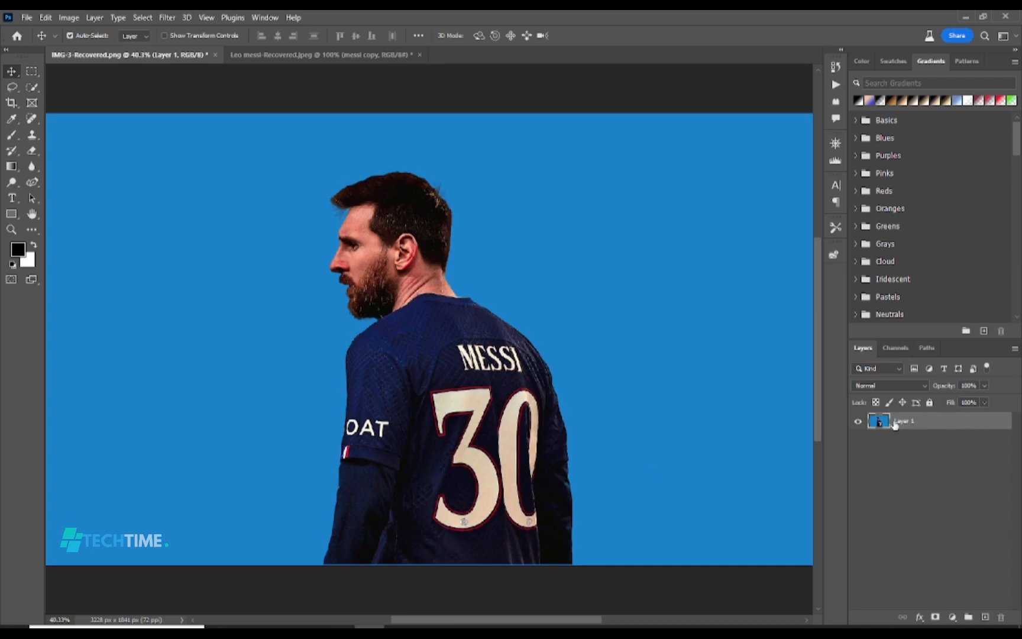
# Duplicate Layer 1 and mask the copy to the automatically selected subject
pyautogui.moveTo(923, 423); pyautogui.dragTo(986, 618)
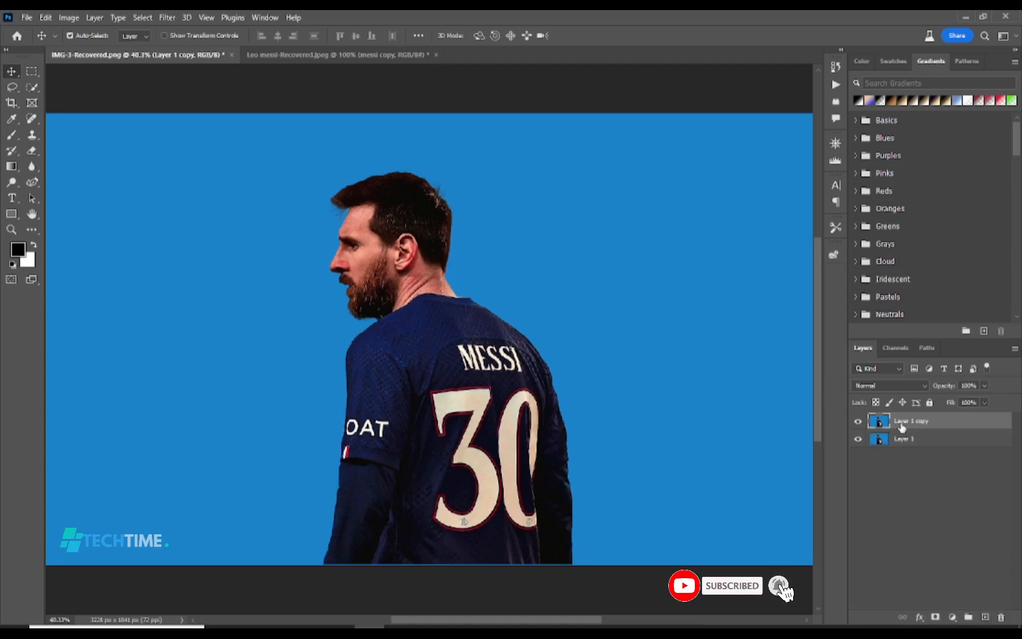
pyautogui.click(33, 88)
pyautogui.click(88, 99)
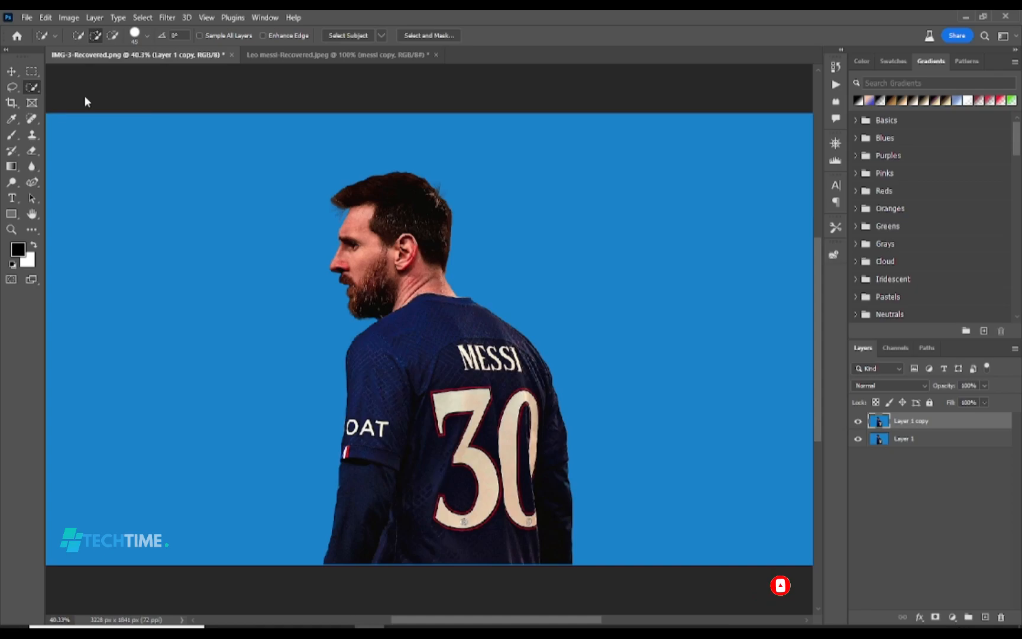
pyautogui.click(353, 37)
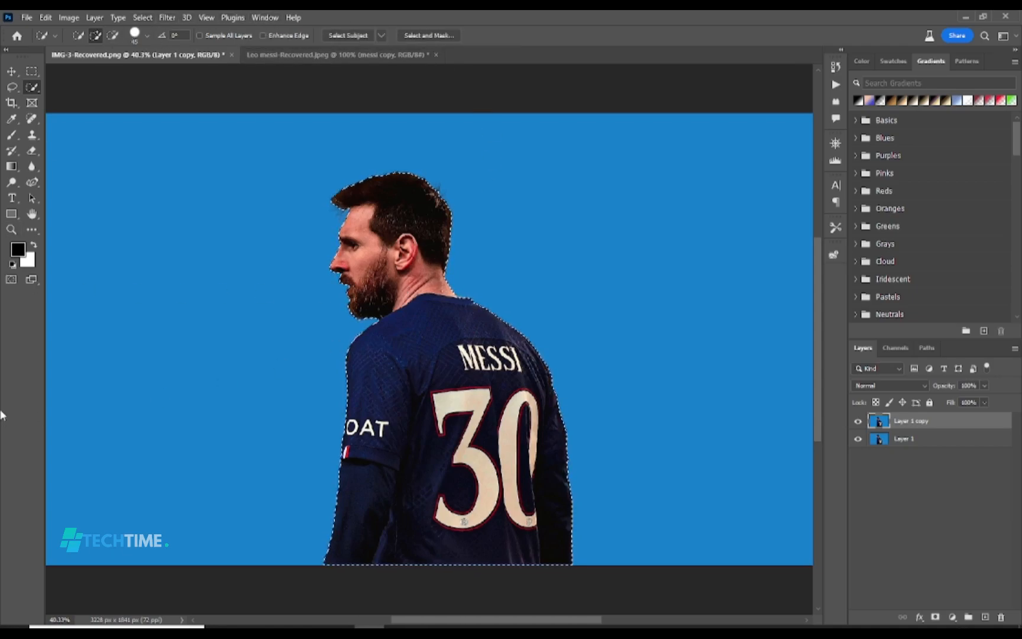
pyautogui.click(934, 617)
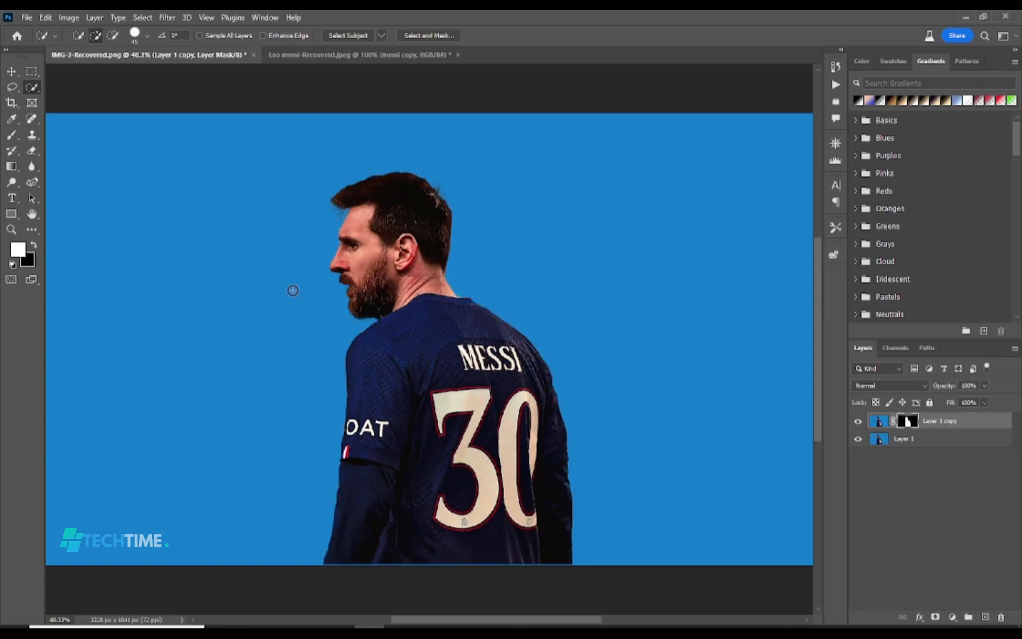
# Add the white text "GOAT" on the blue background beside the player
pyautogui.click(12, 199)
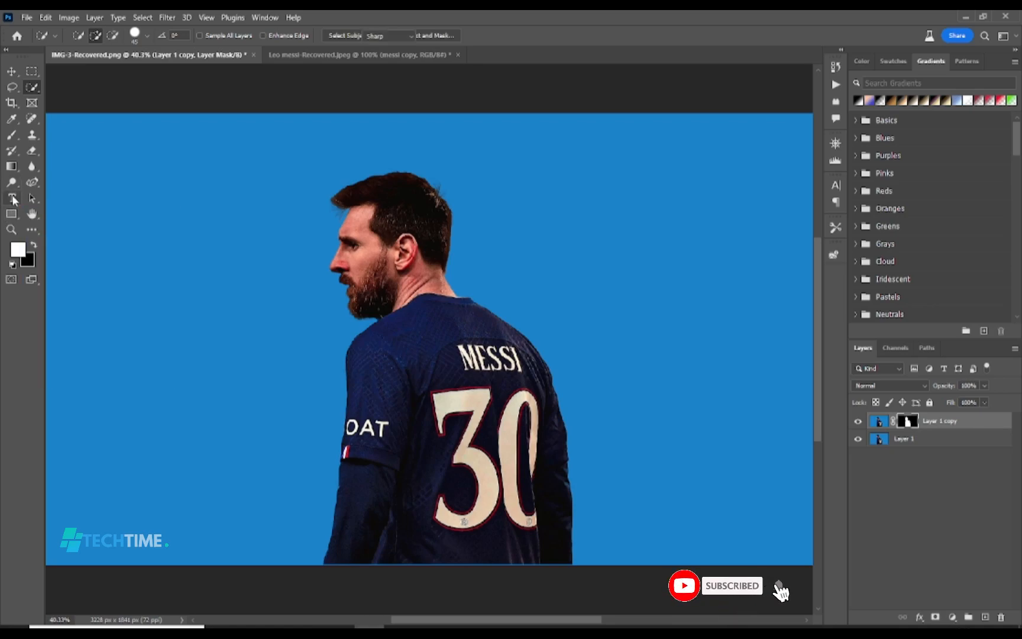
pyautogui.click(238, 313)
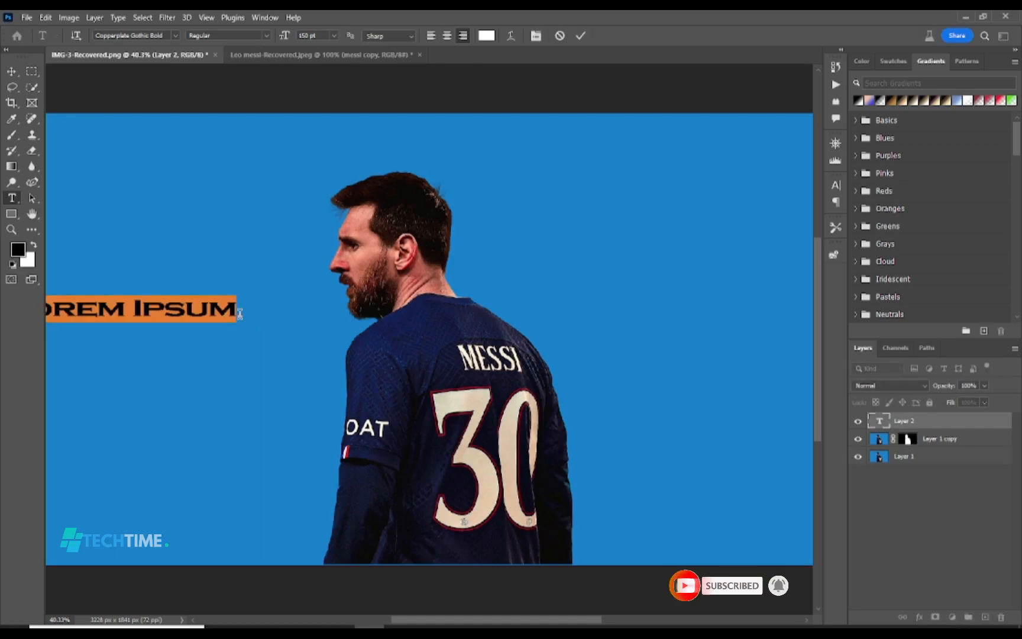
pyautogui.write('GOAT')
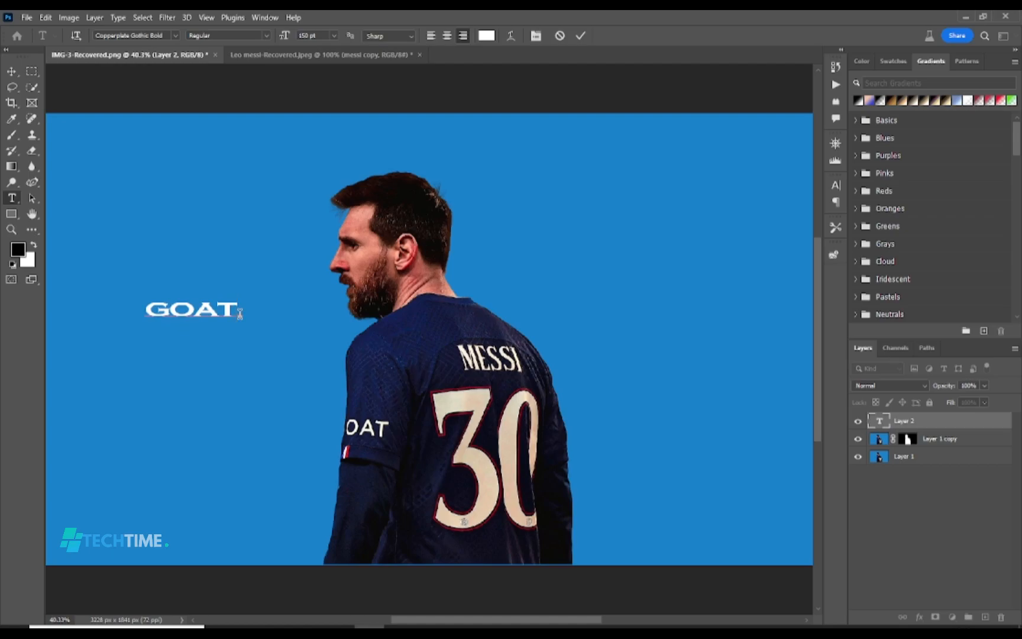
pyautogui.click(582, 36)
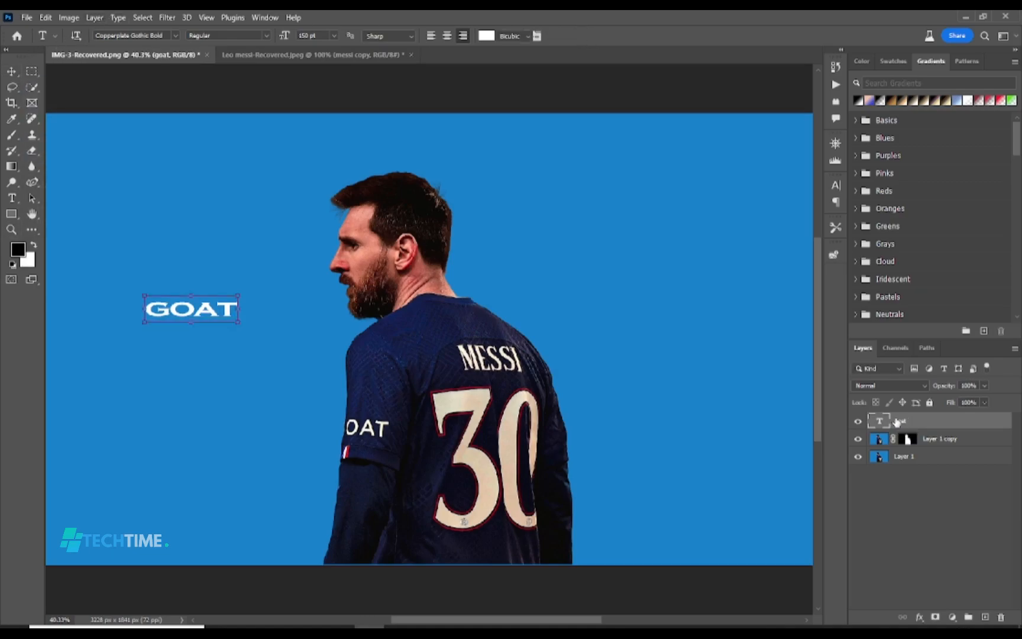
# Scale the GOAT text proportionally to about 495% and place it across the player's upper back
pyautogui.hotkey('ctrl', 't')
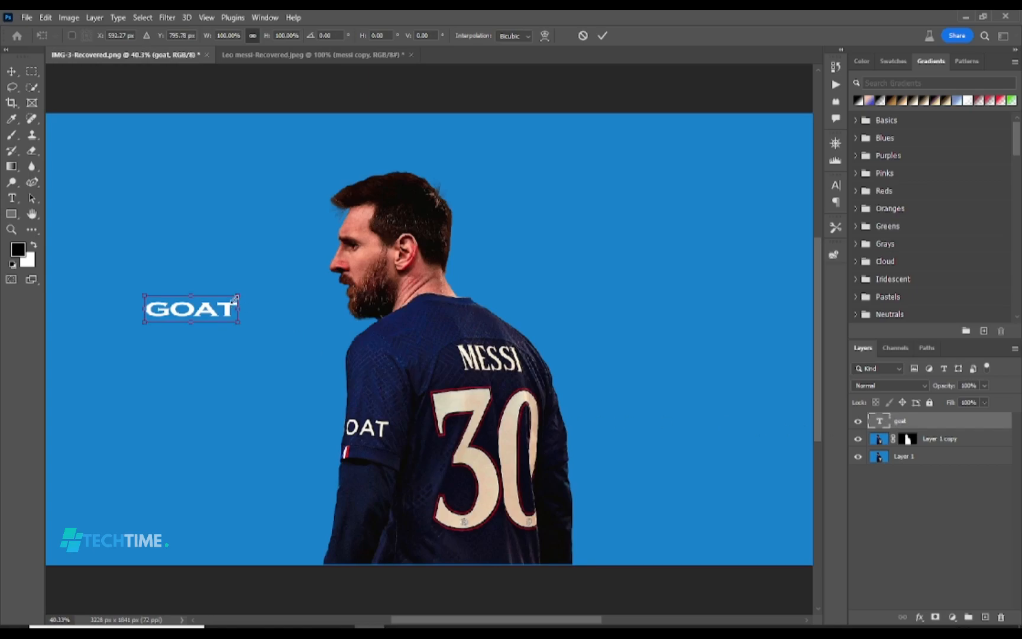
pyautogui.moveTo(237, 295); pyautogui.dragTo(411, 245)
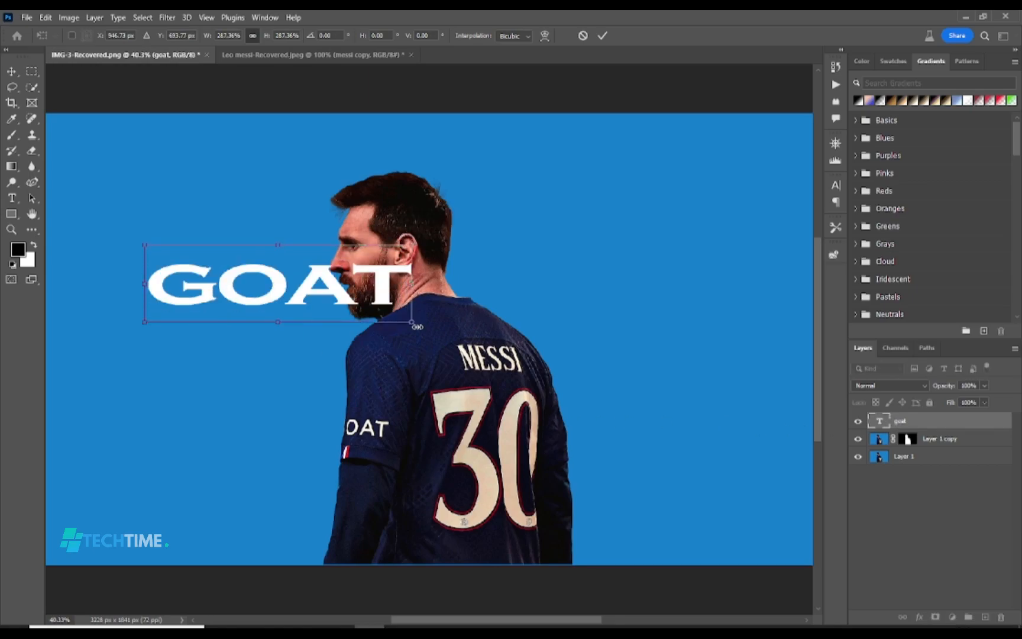
pyautogui.moveTo(412, 321); pyautogui.dragTo(516, 352)
pyautogui.moveTo(333, 245); pyautogui.dragTo(331, 226)
pyautogui.moveTo(326, 294); pyautogui.dragTo(430, 402)
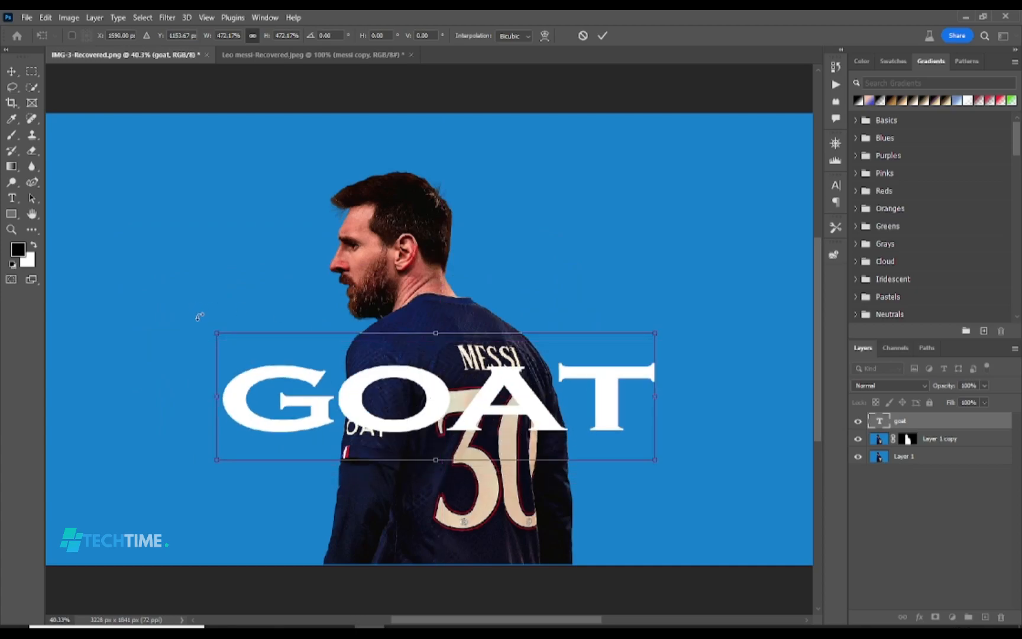
pyautogui.moveTo(218, 334); pyautogui.dragTo(200, 327)
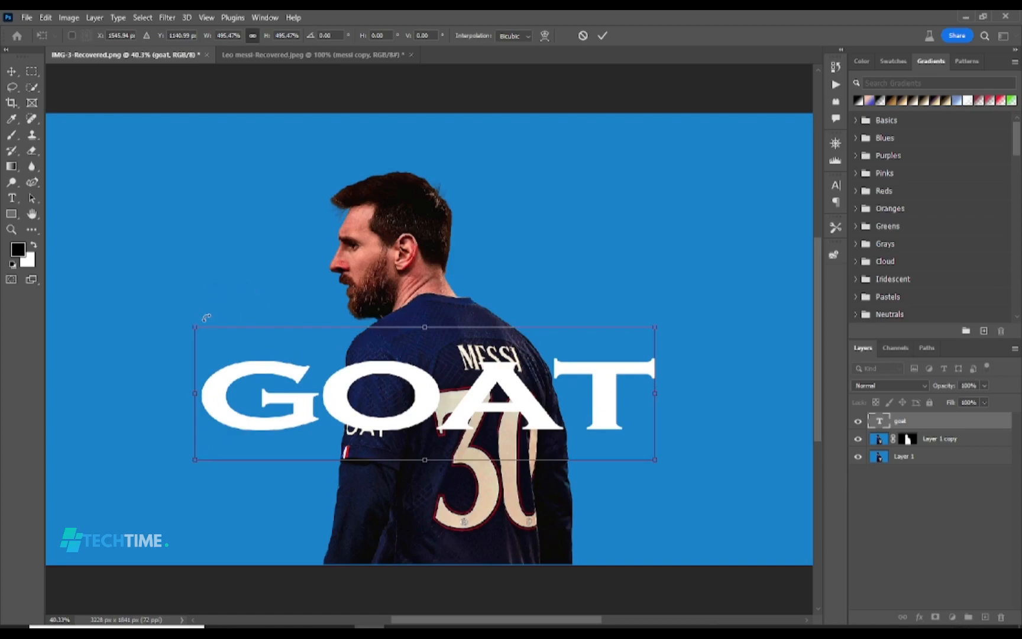
pyautogui.moveTo(349, 410); pyautogui.dragTo(358, 414)
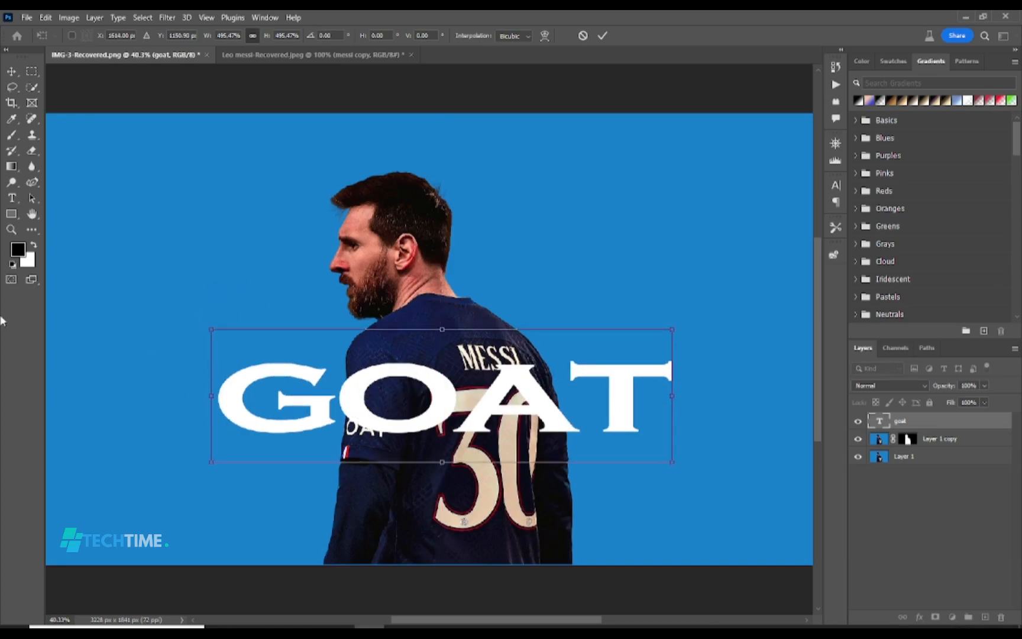
pyautogui.click(602, 36)
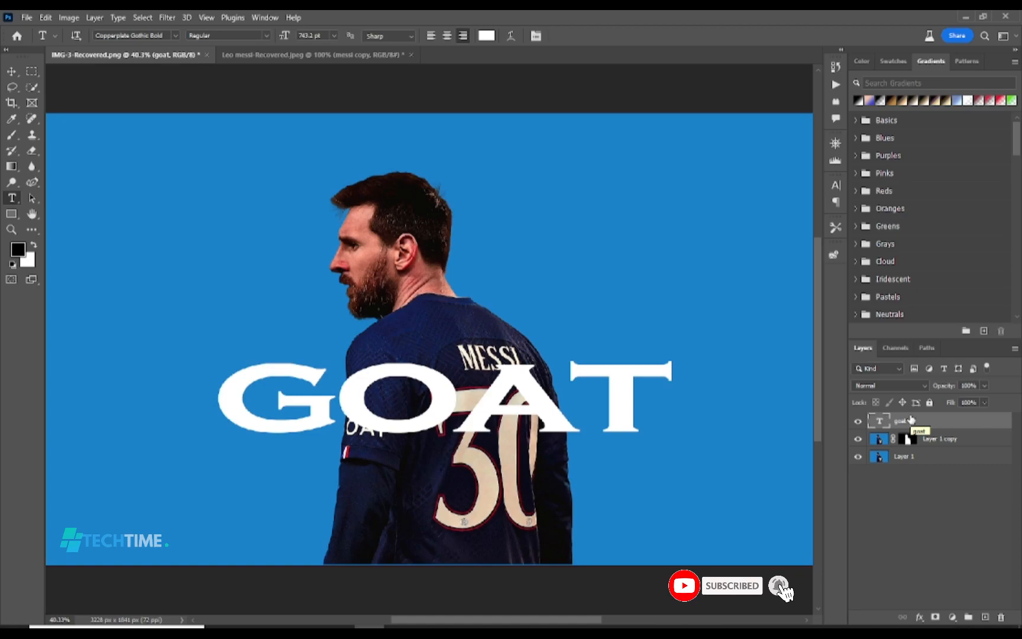
# Duplicate the goat text layer and convert the copy to a shape
pyautogui.hotkey('ctrl', 'j')
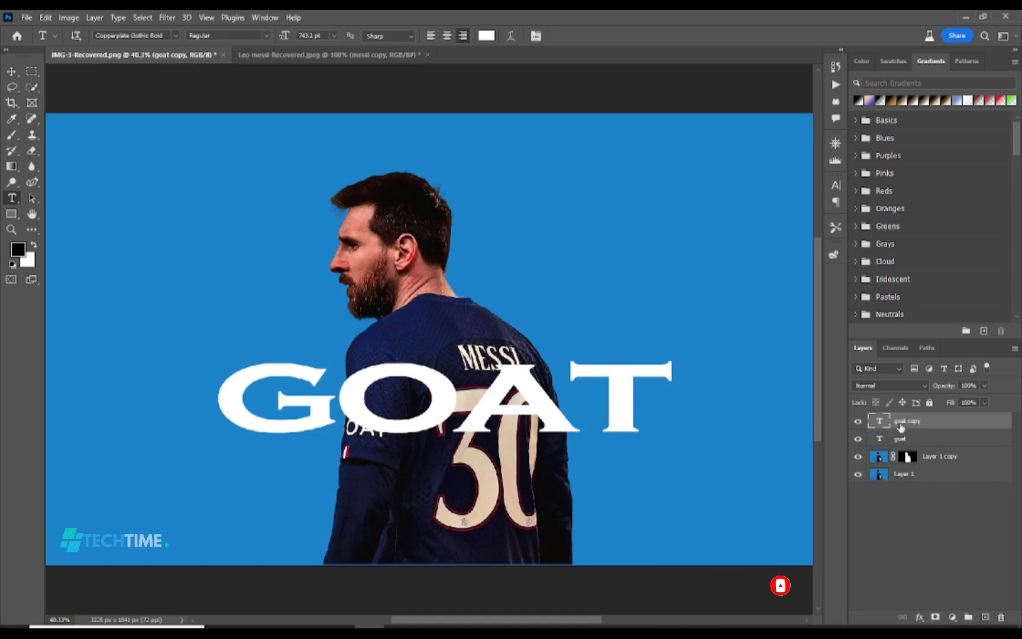
pyautogui.rightClick(900, 427)
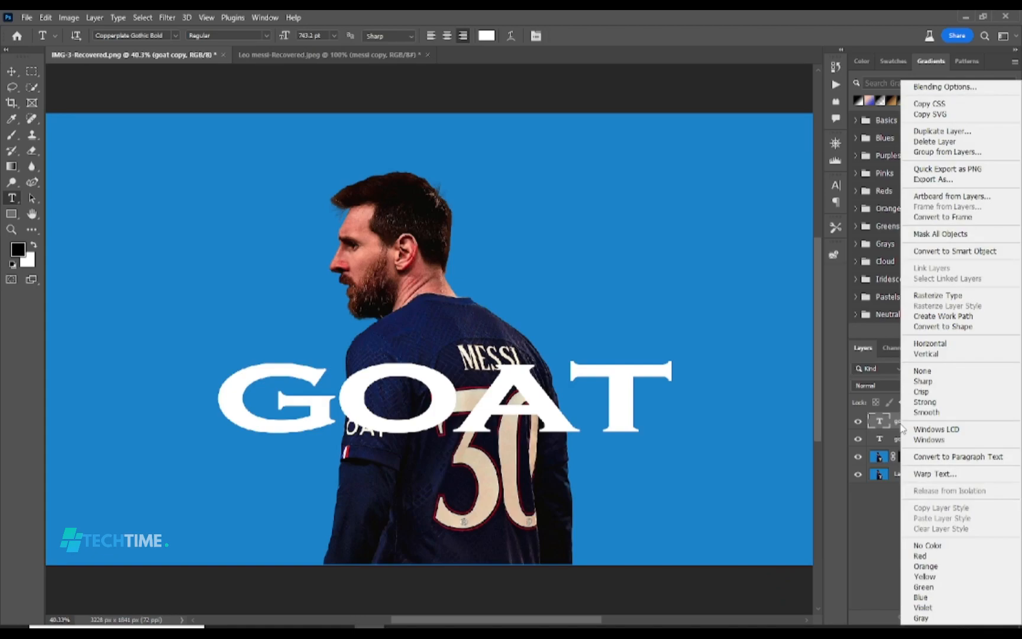
pyautogui.click(942, 327)
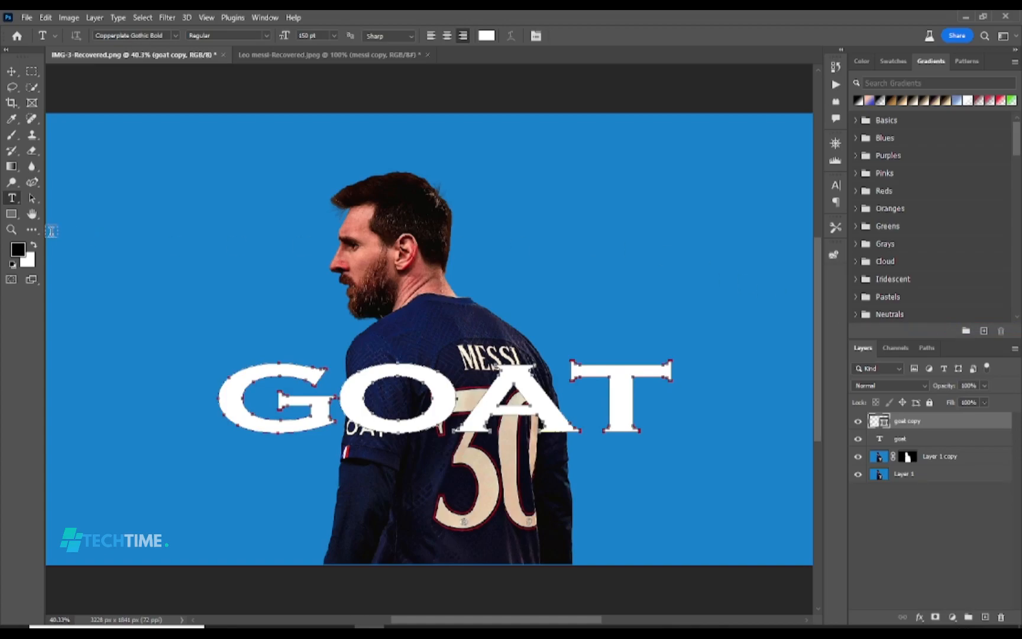
# Remove the goat copy shape's fill and give it a white stroke about 10.2 px wide
pyautogui.click(12, 214)
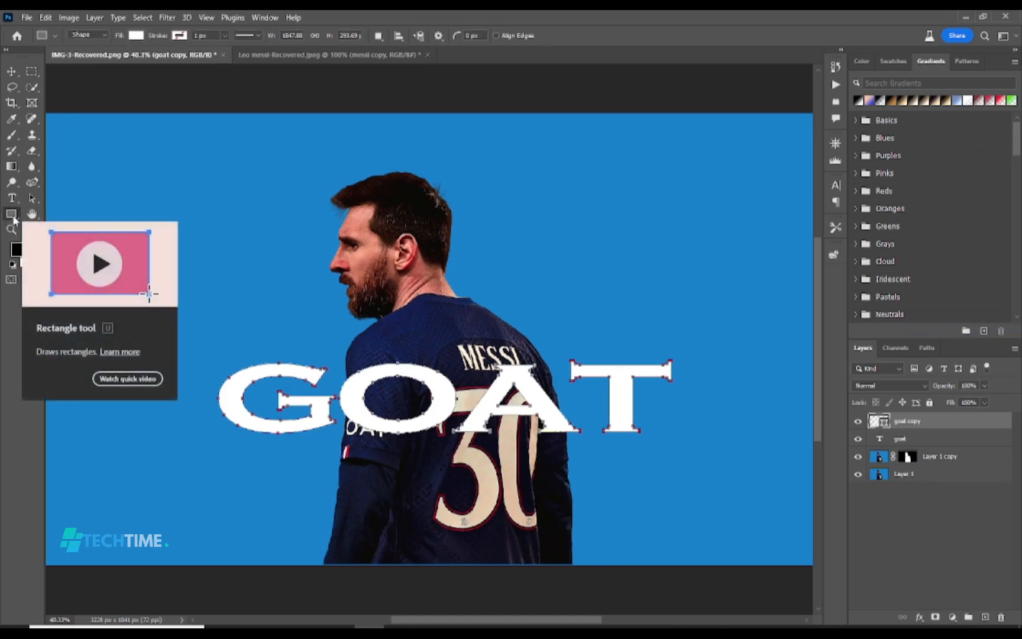
pyautogui.click(135, 37)
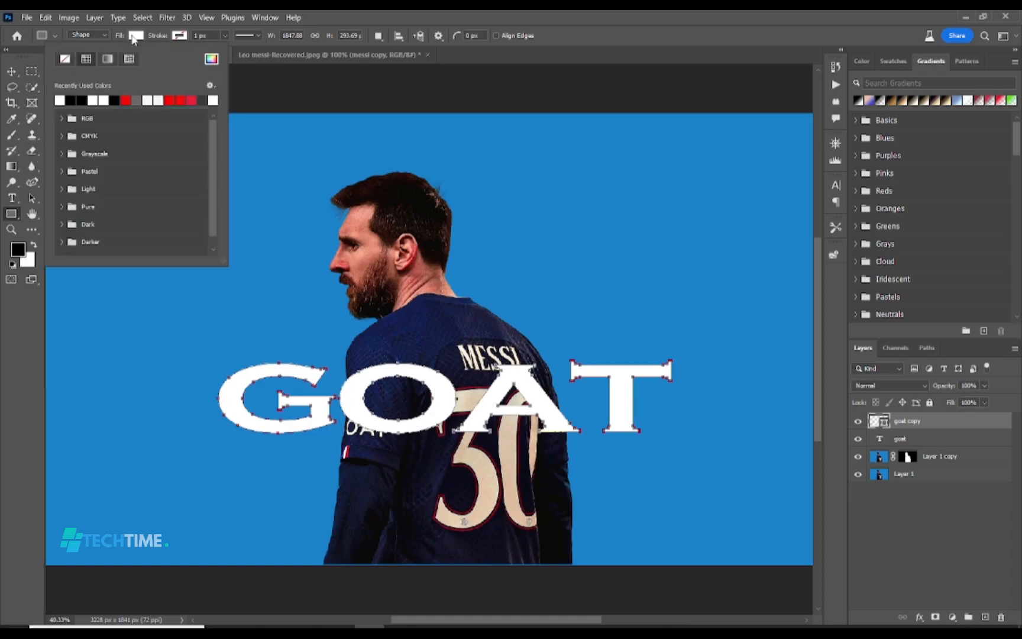
pyautogui.click(66, 60)
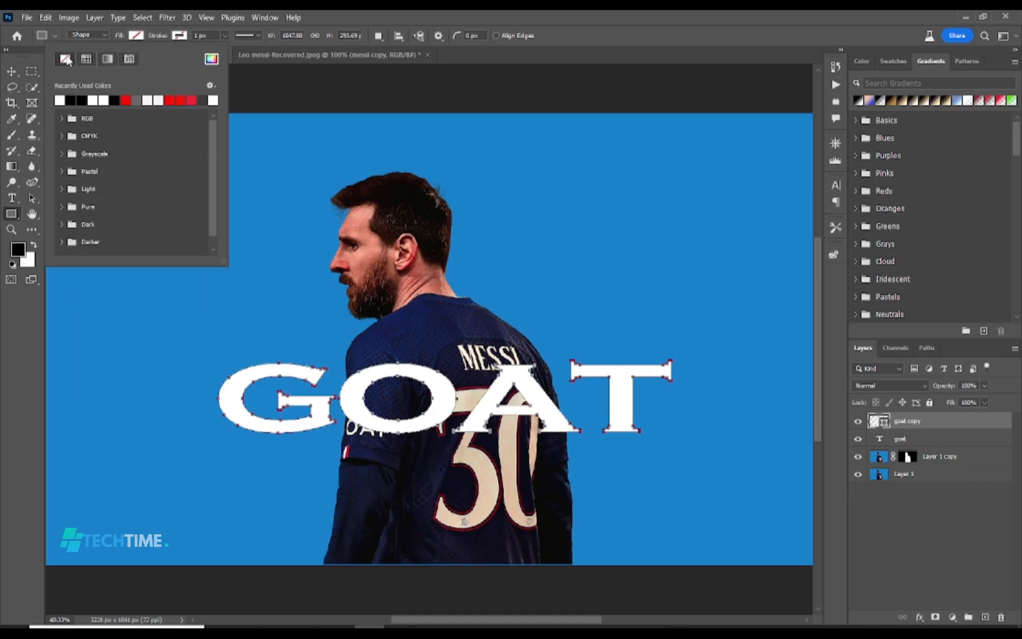
pyautogui.click(179, 35)
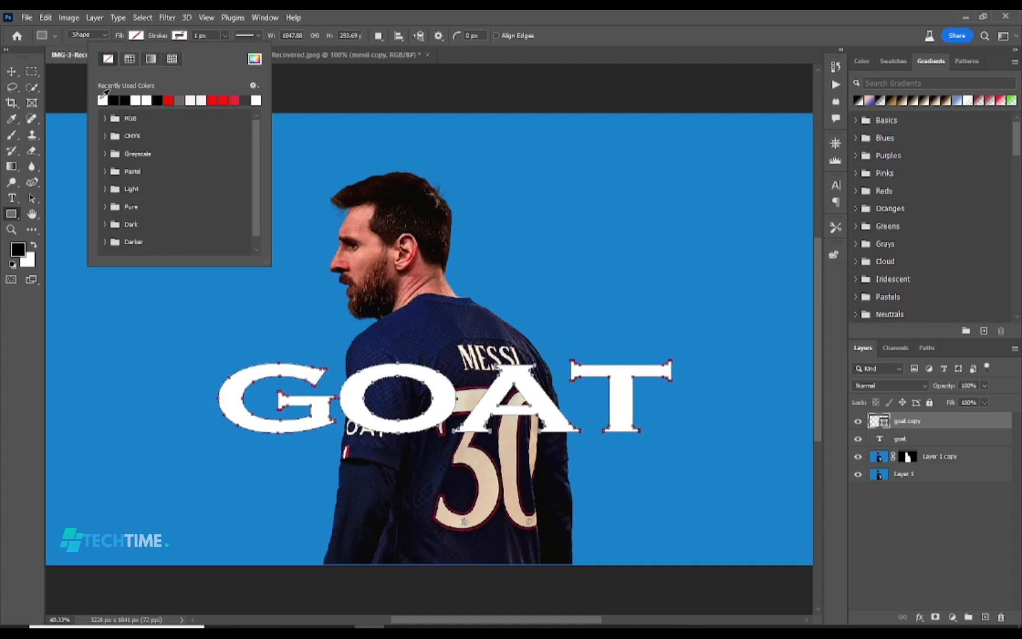
pyautogui.click(102, 98)
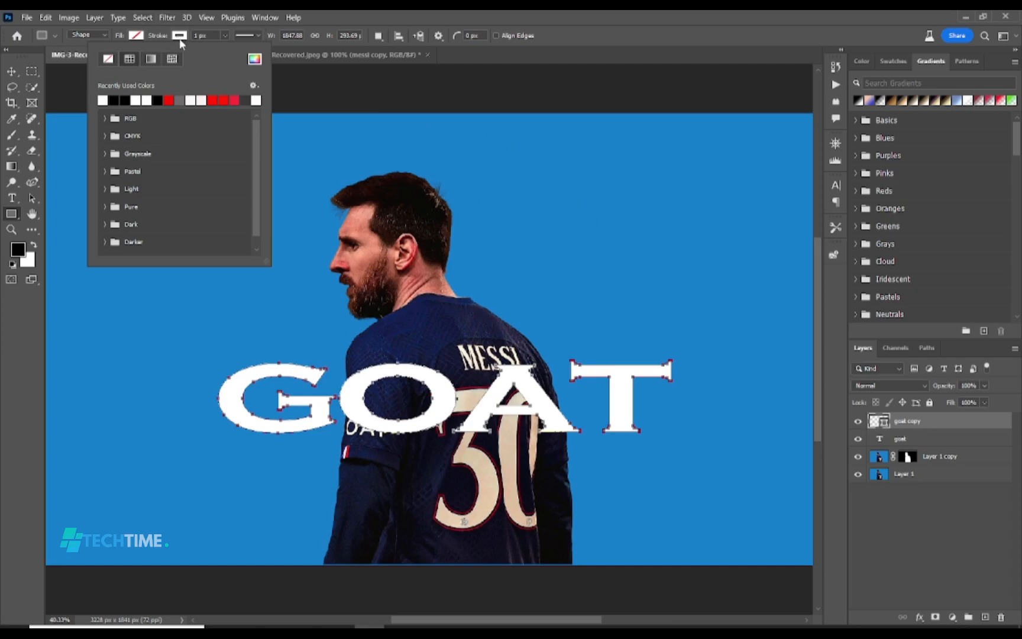
pyautogui.click(226, 35)
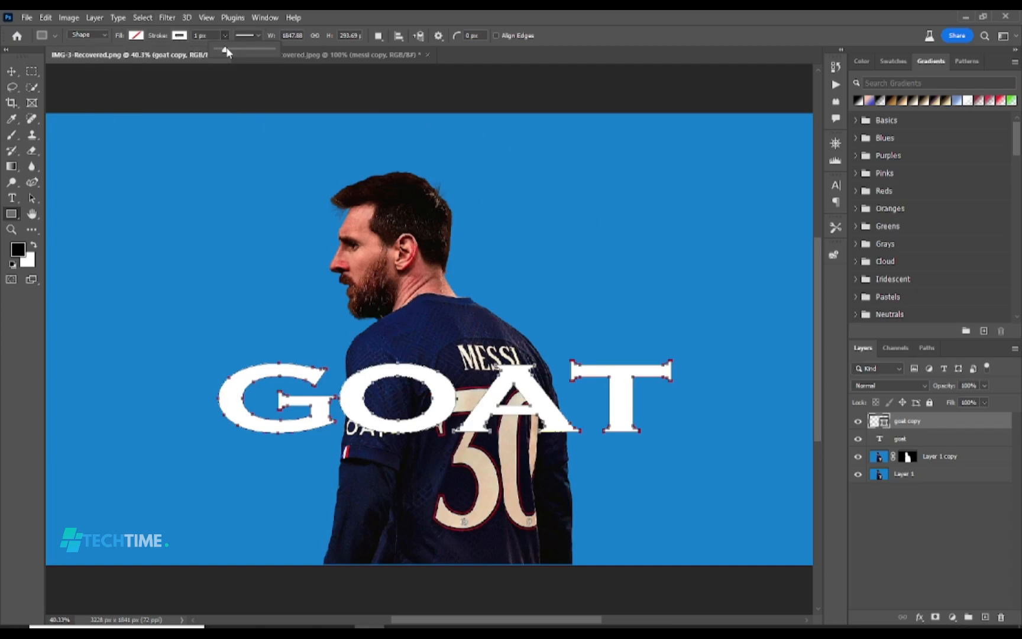
pyautogui.moveTo(228, 52); pyautogui.dragTo(234, 52)
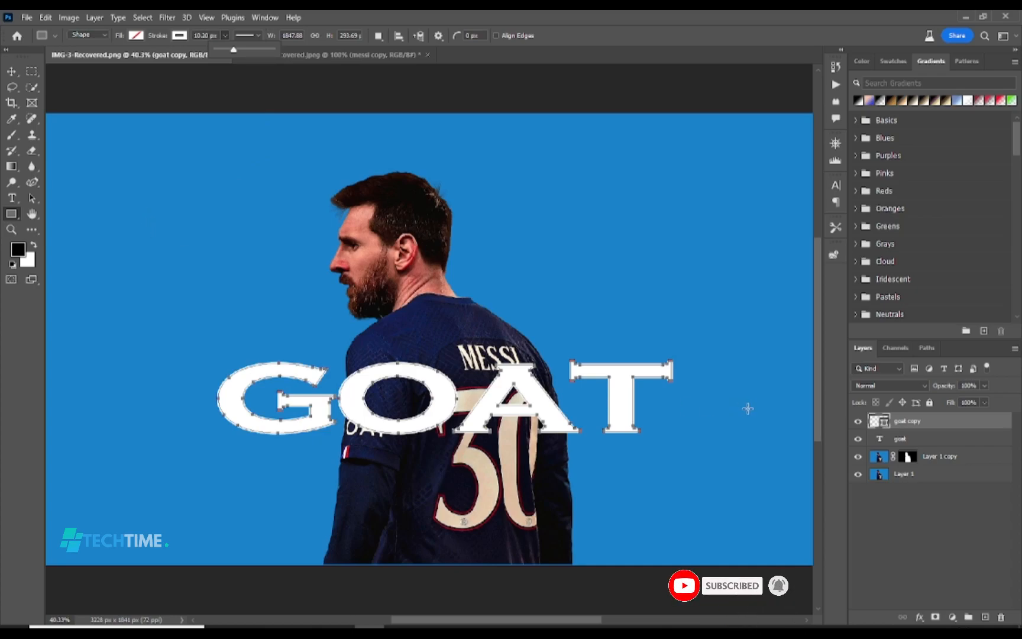
# Move the original goat text layer below the masked Layer 1 copy
pyautogui.click(901, 440)
pyautogui.moveTo(901, 440); pyautogui.dragTo(905, 460)
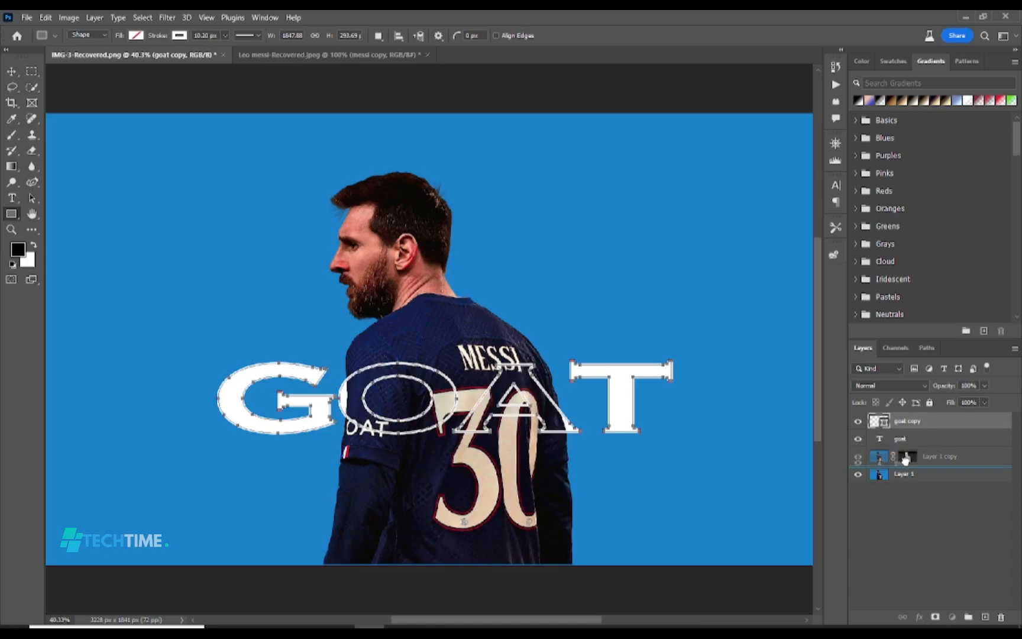
pyautogui.moveTo(904, 460); pyautogui.dragTo(906, 464)
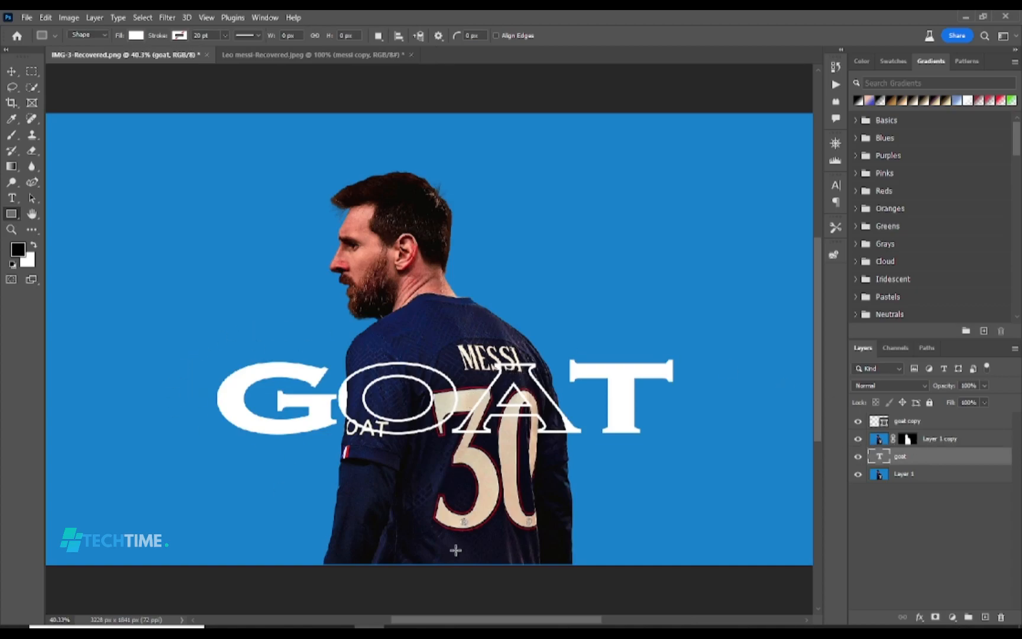
# Link the goat copy and goat layers and move them together slightly down the player's back
pyautogui.click(923, 420)
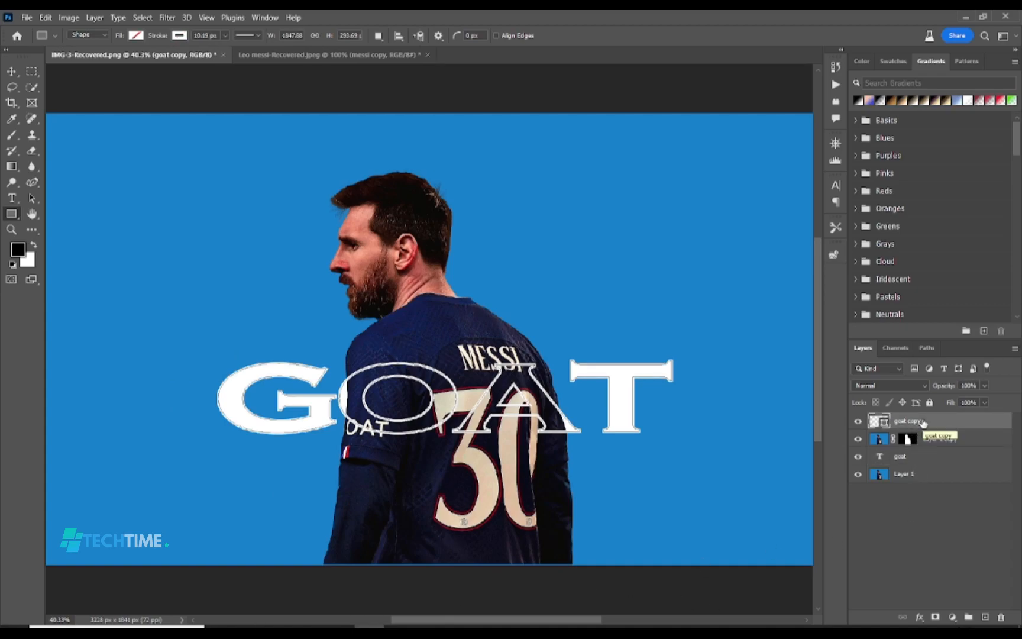
pyautogui.keyDown('ctrl'); pyautogui.click(920, 458); pyautogui.keyUp('ctrl')
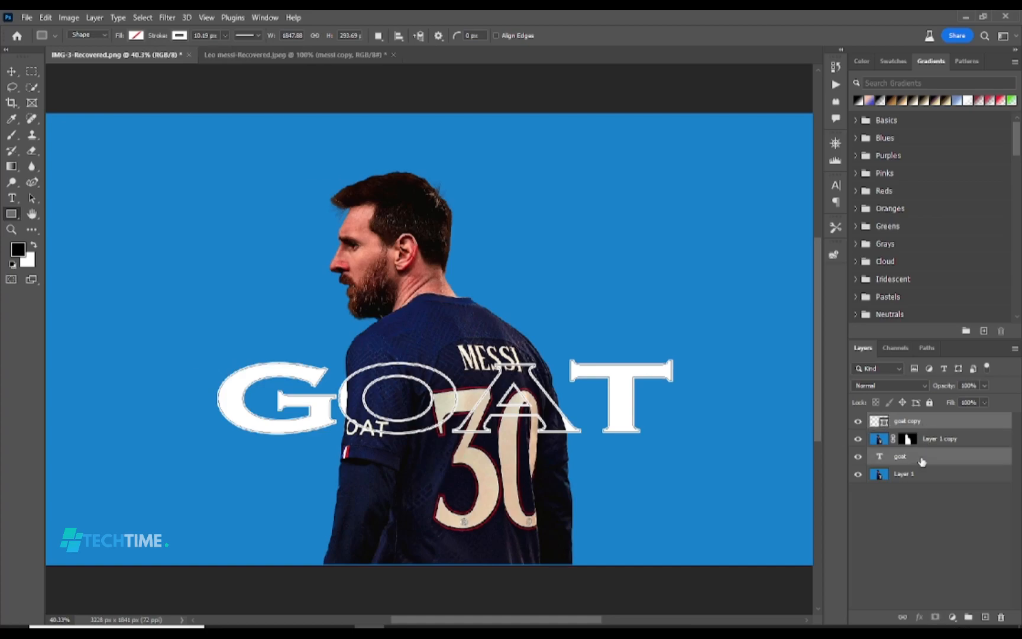
pyautogui.click(903, 618)
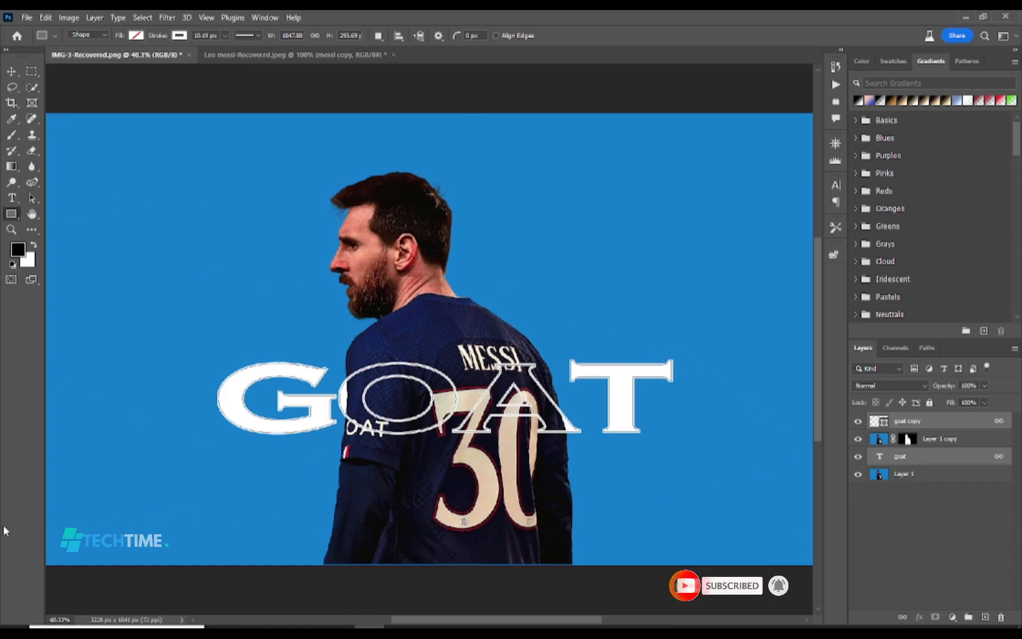
pyautogui.click(14, 72)
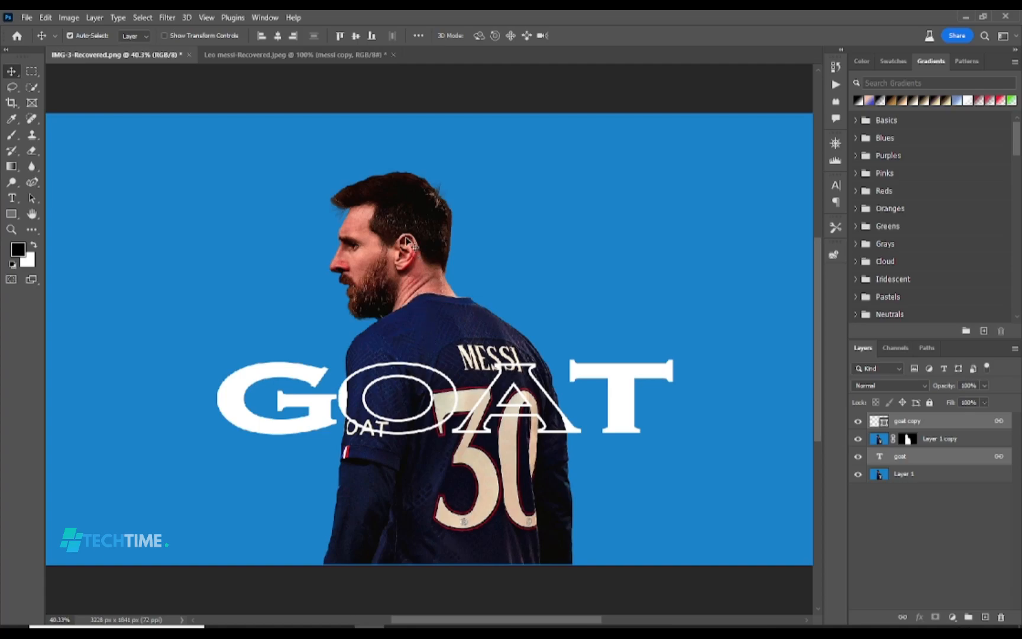
pyautogui.moveTo(226, 406)
pyautogui.mouseDown()
pyautogui.moveTo(207, 253)
pyautogui.moveTo(266, 434)
pyautogui.moveTo(248, 427)
pyautogui.moveTo(230, 304)
pyautogui.moveTo(252, 428)
pyautogui.moveTo(227, 433)
pyautogui.moveTo(205, 314)
pyautogui.moveTo(231, 422)
pyautogui.mouseUp()
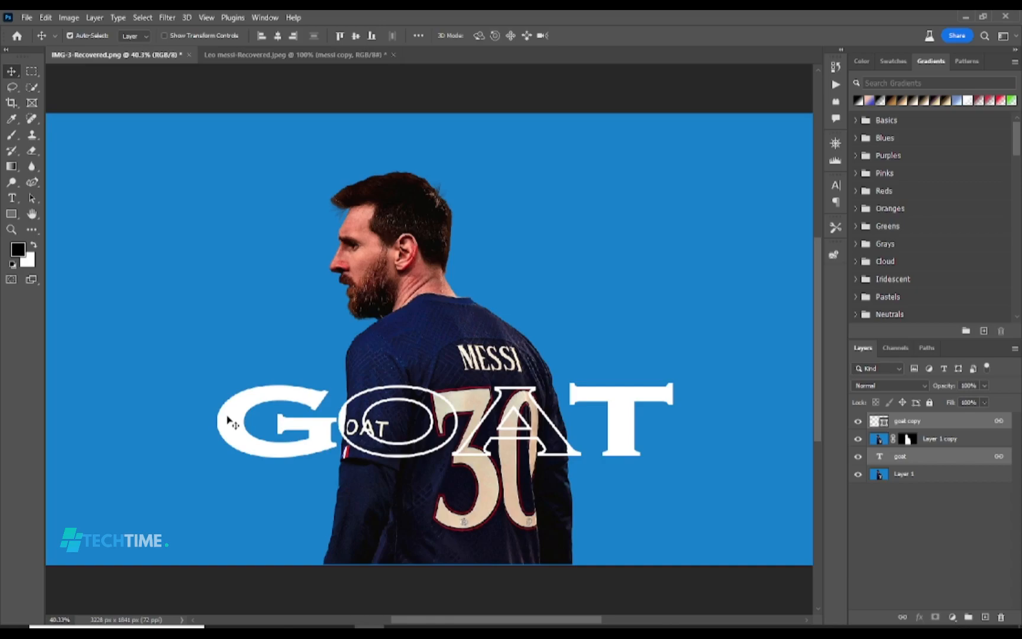